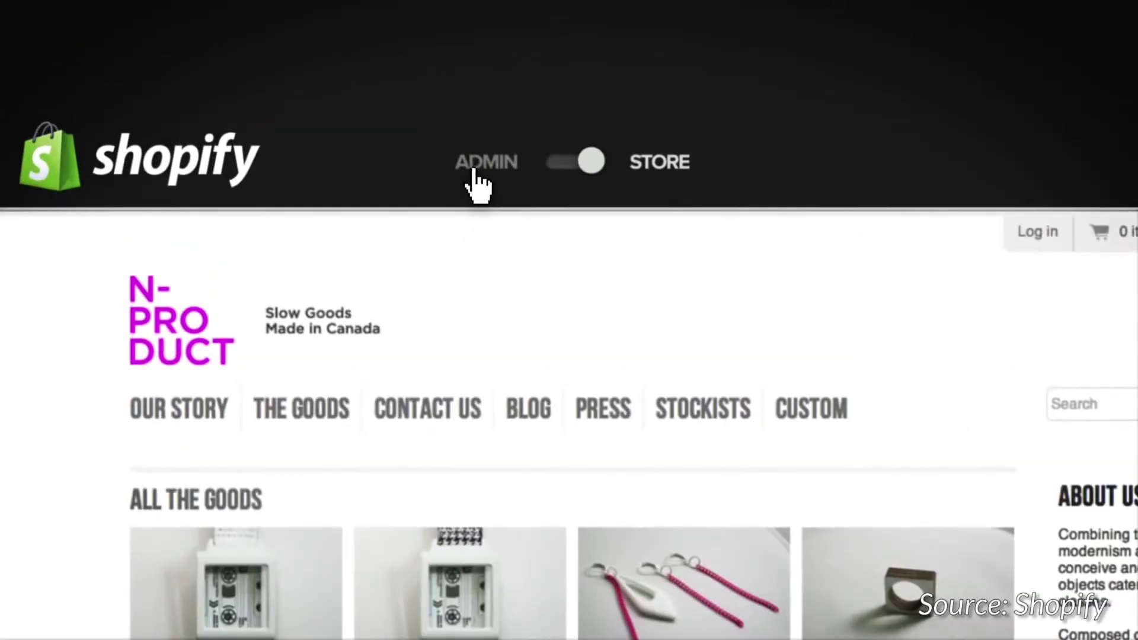
Go from the admin orders list to the Urbanwood - The Glebe (Ottawa) product page.
click(474, 172)
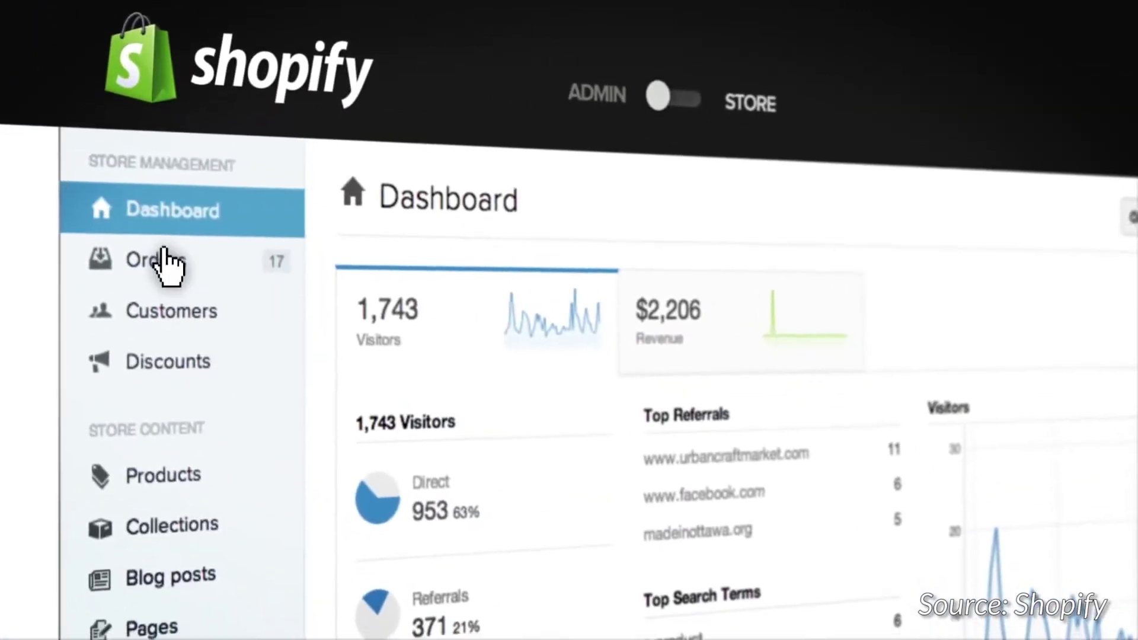
click(79, 139)
click(172, 459)
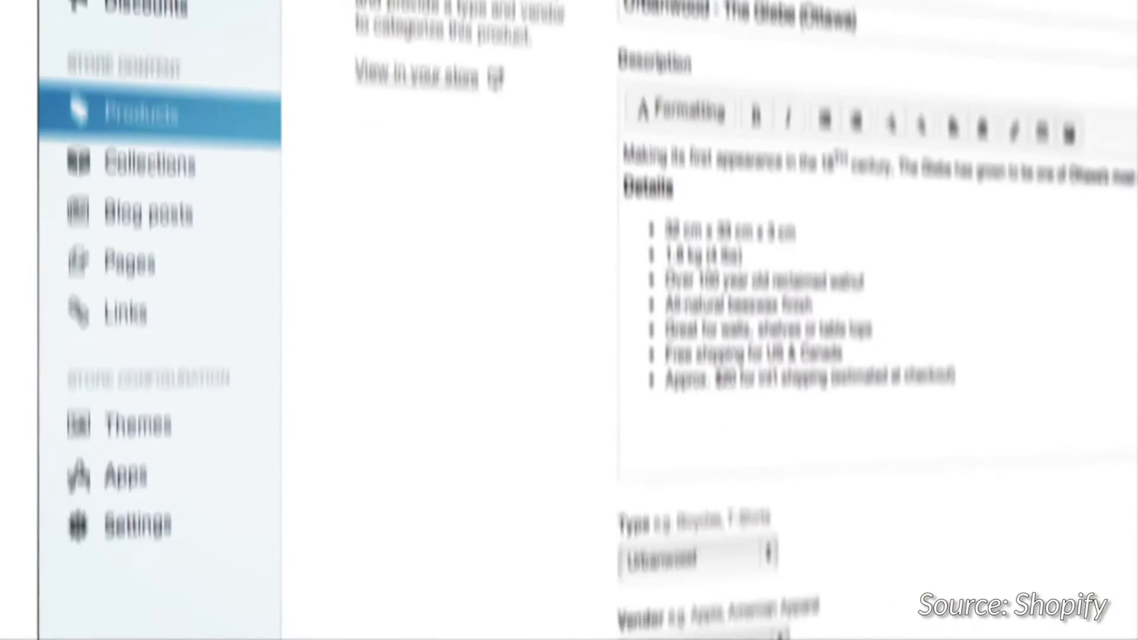
click(143, 161)
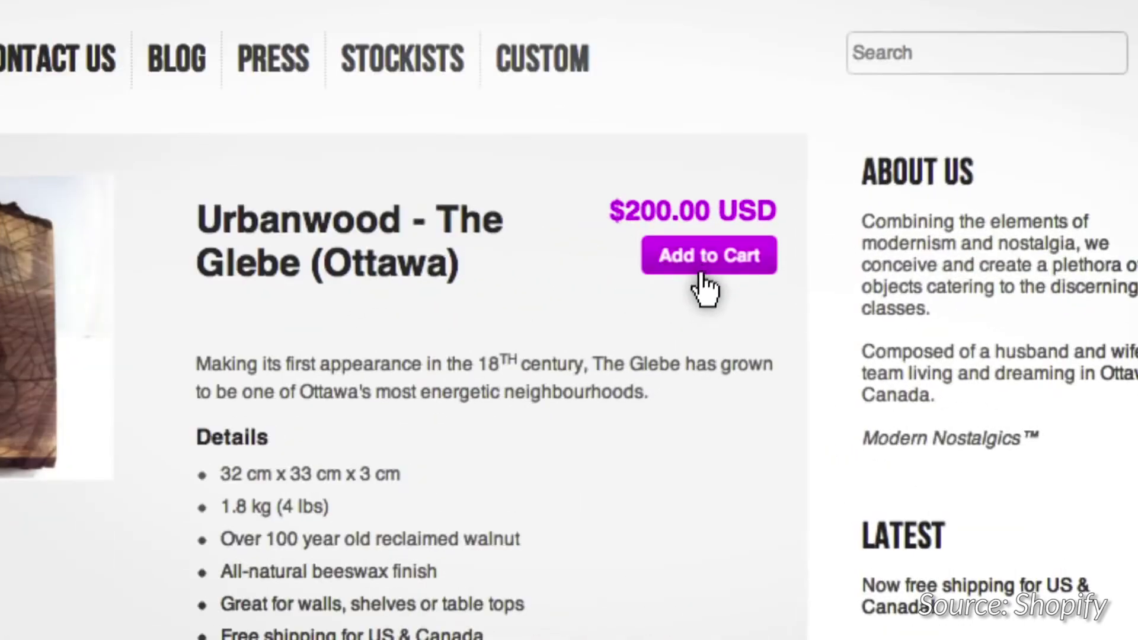
click(736, 283)
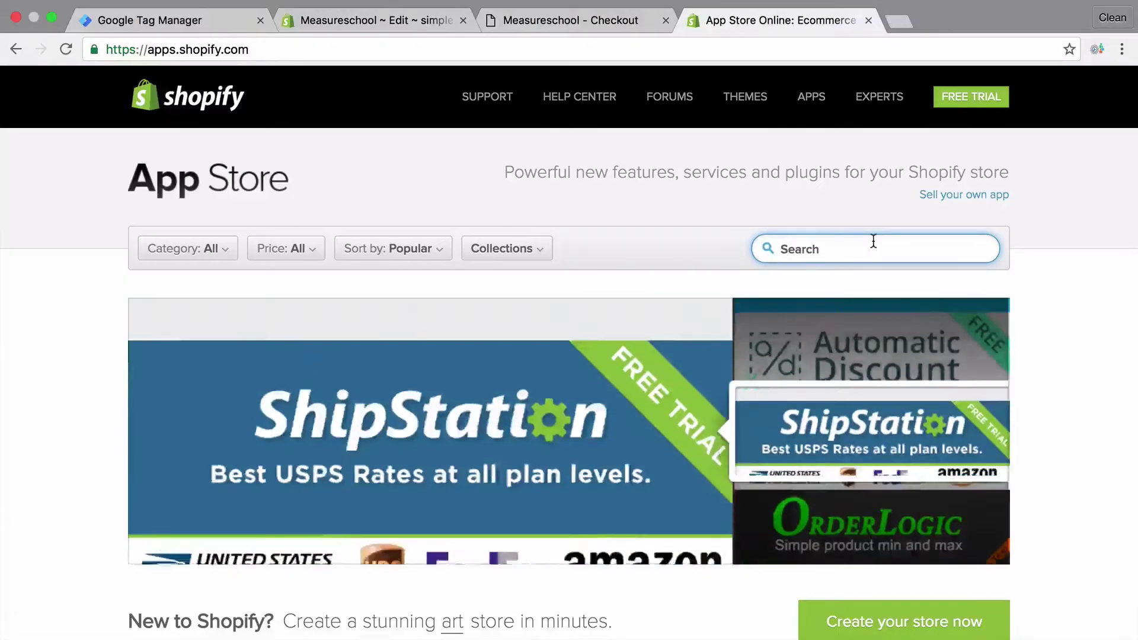
Search the App Store for 'Google Tag Manager' and scroll through the matching apps.
text(Google)
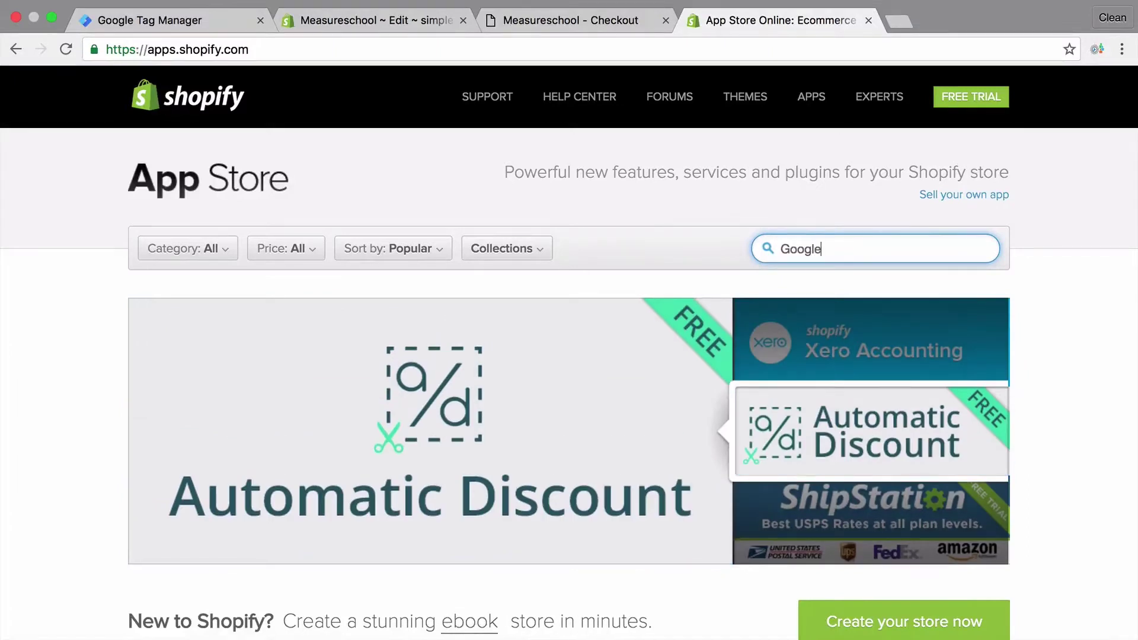
text( Tag Manager)
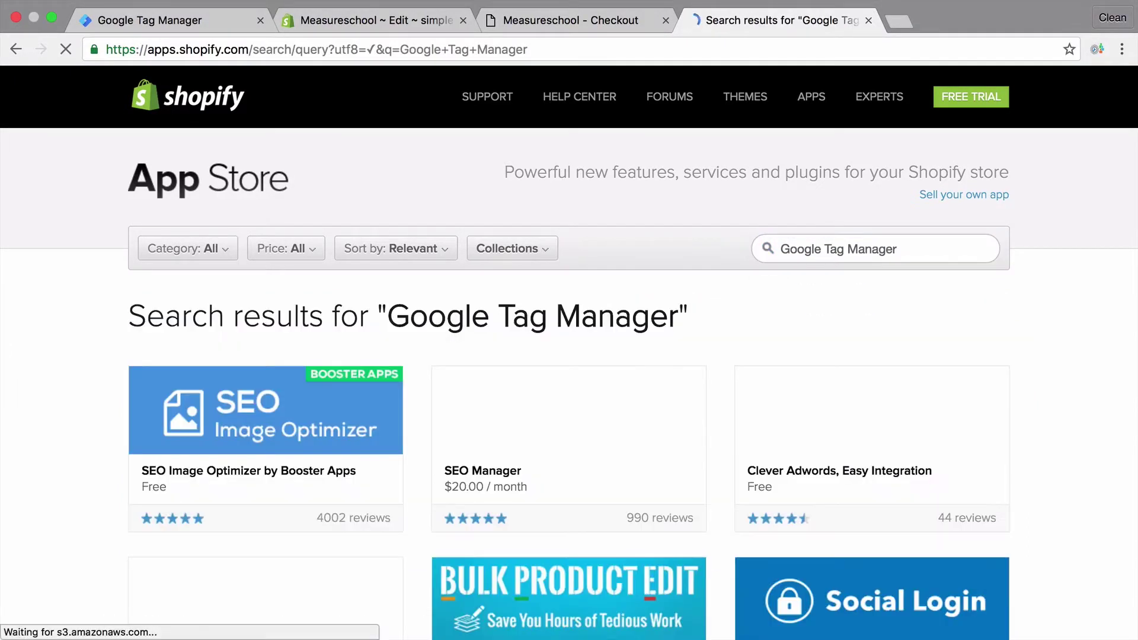
scroll(1098, 378, down, 4)
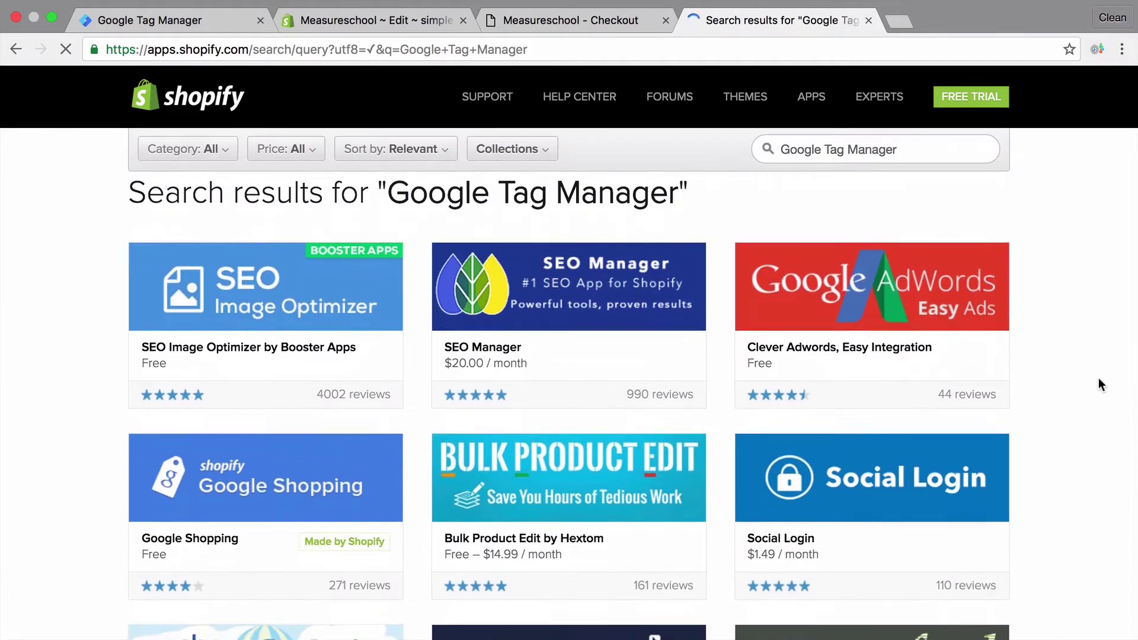
scroll(1097, 378, down, 8)
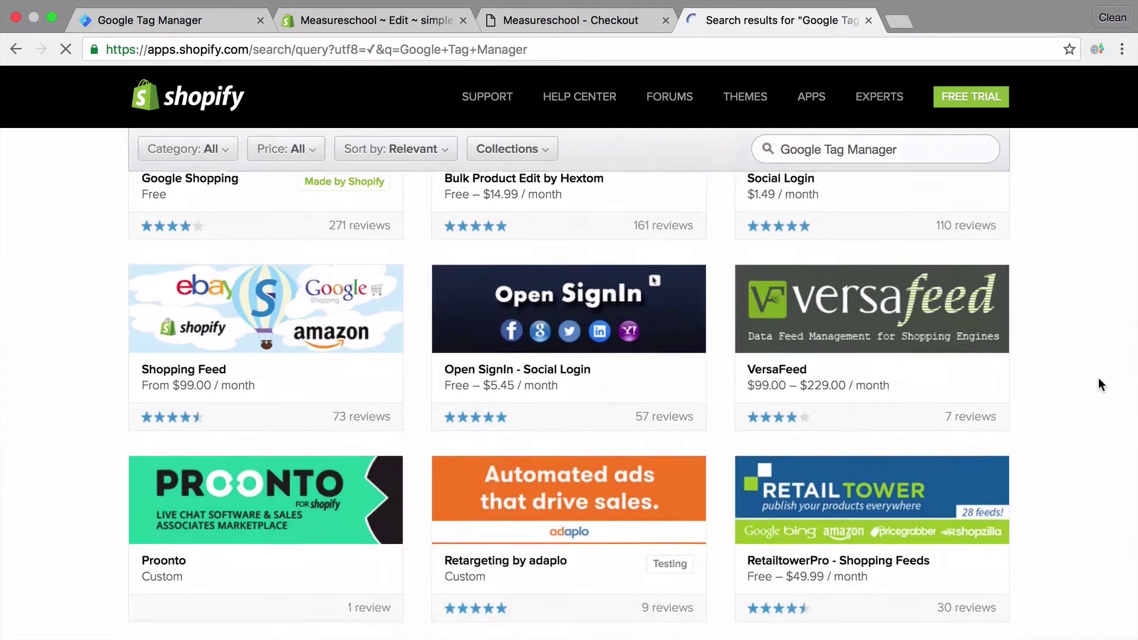
scroll(1098, 378, down, 9)
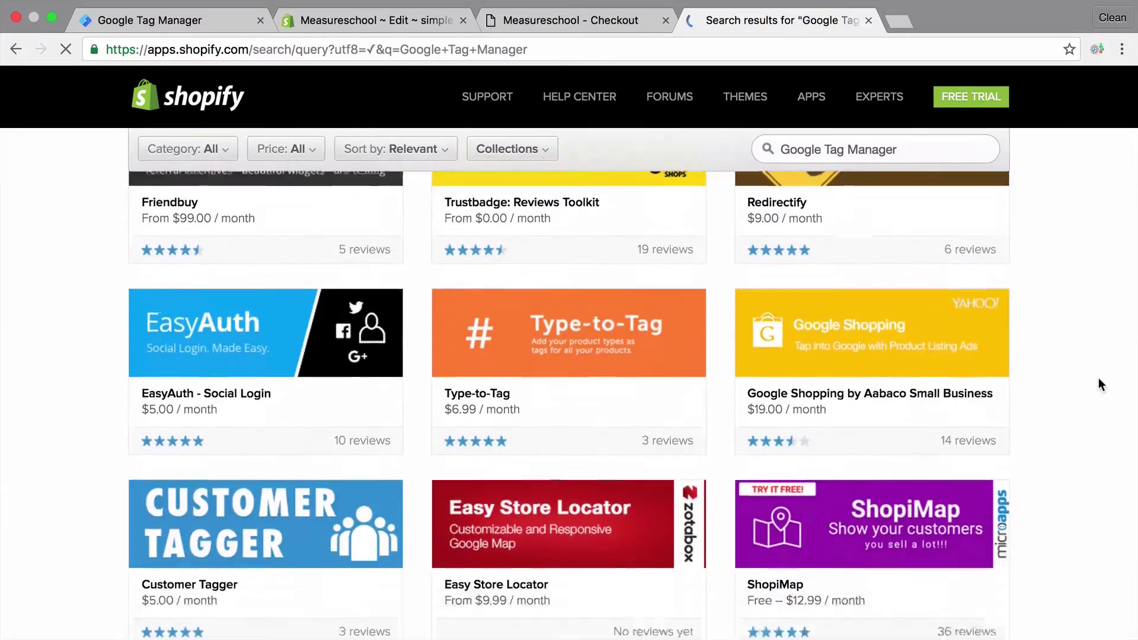
scroll(1097, 378, down, 10)
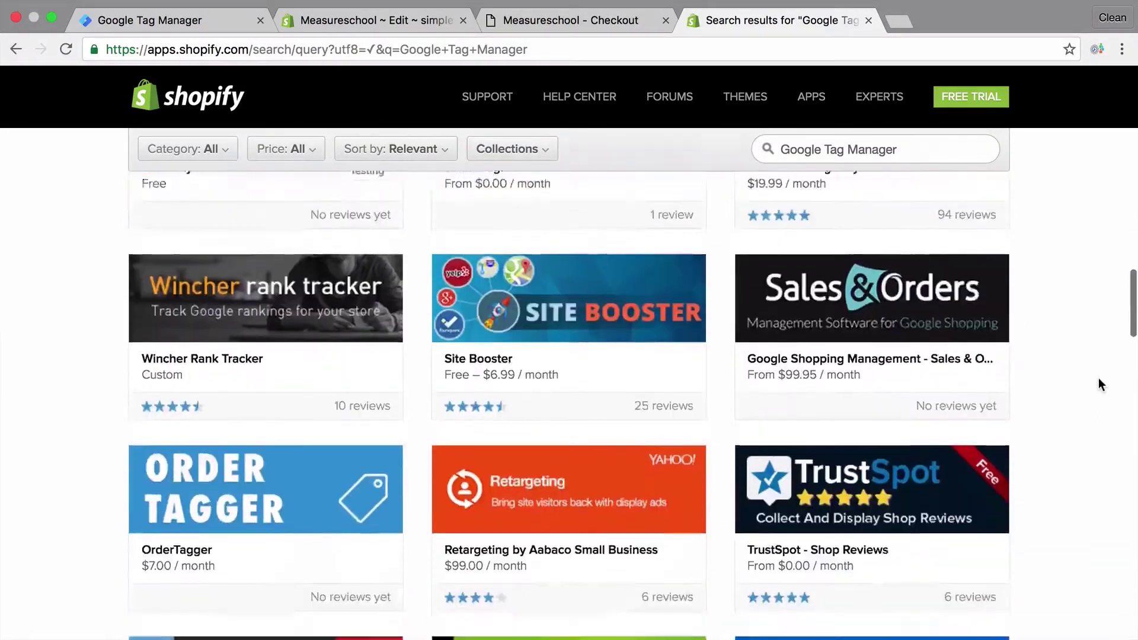
scroll(1098, 378, down, 10)
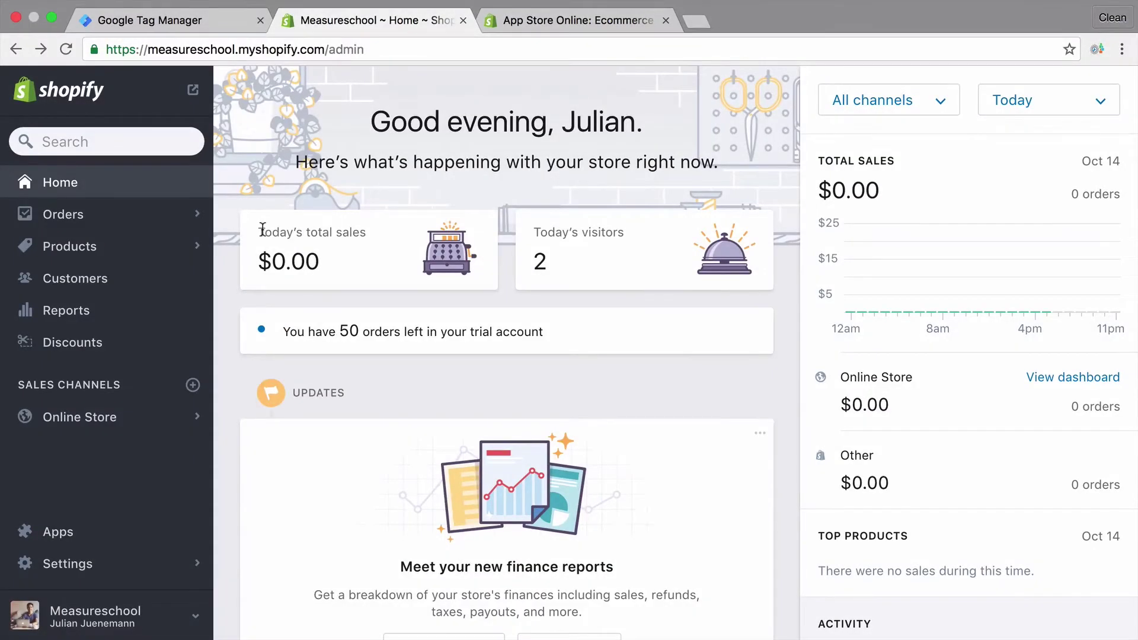
Review the Online Store Preferences tracking fields, then return to the Themes page with the Simple theme.
click(134, 432)
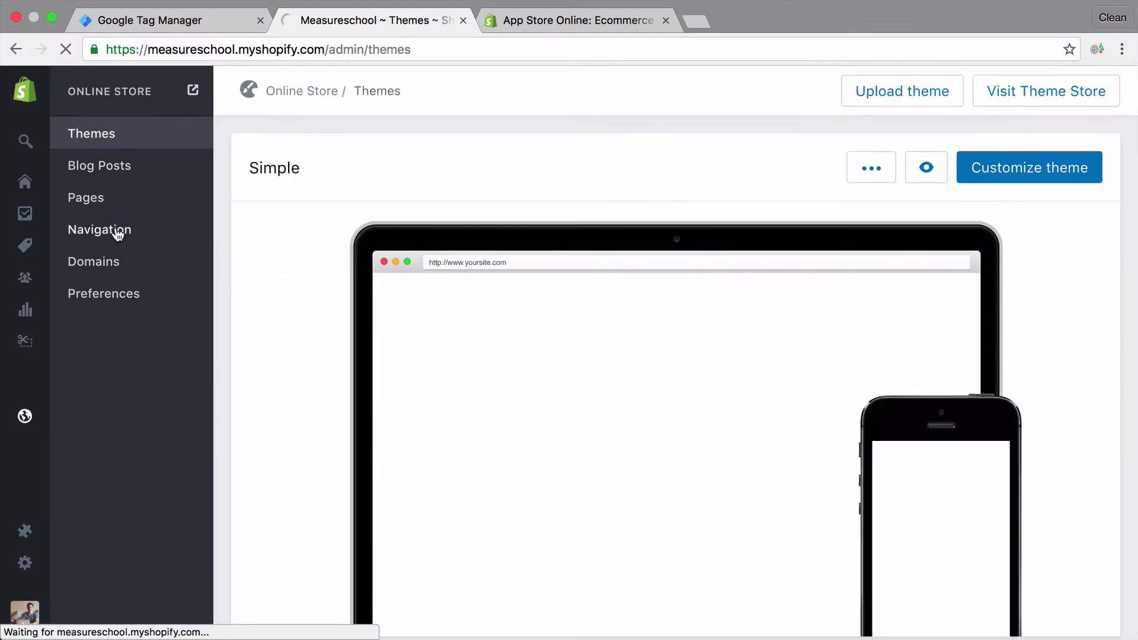
click(106, 301)
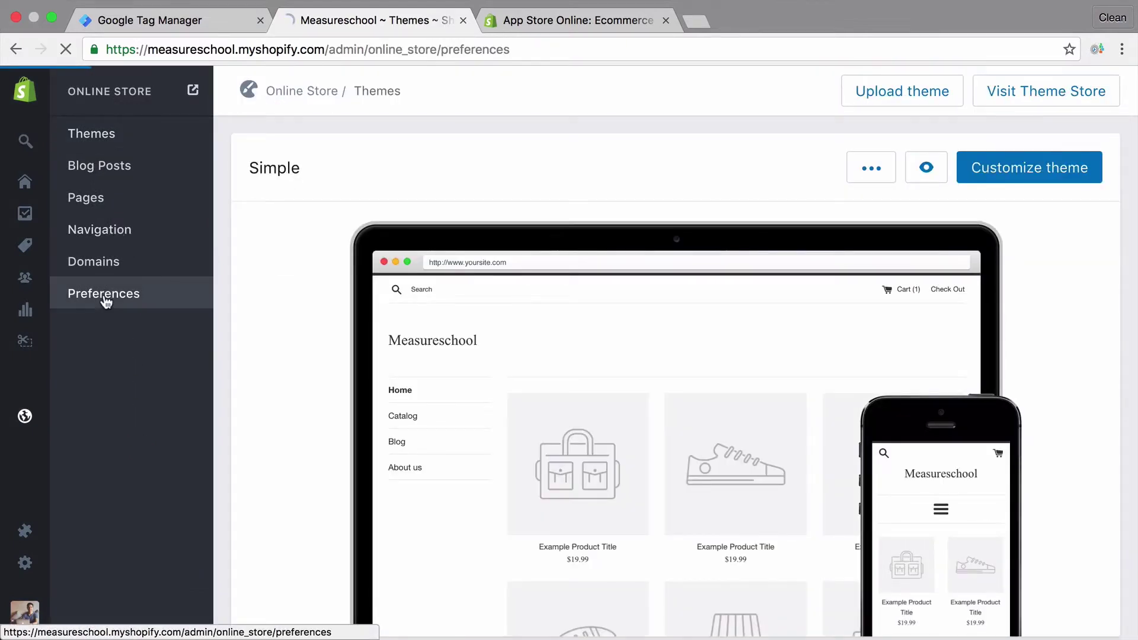
scroll(568, 195, down, 3)
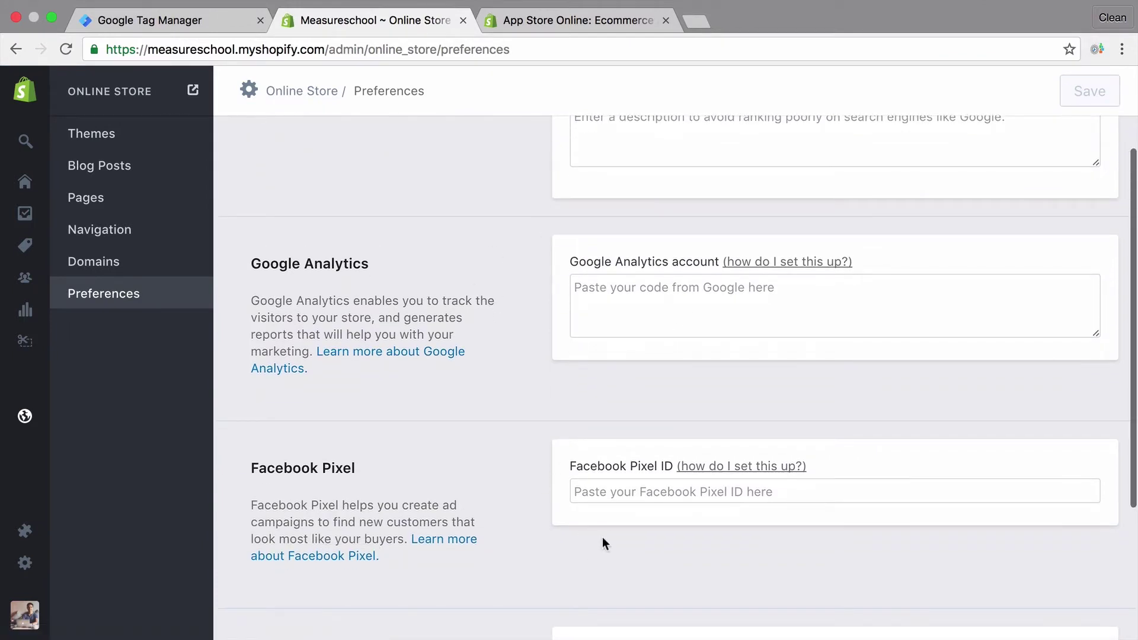
scroll(602, 537, down, 5)
scroll(602, 537, up, 6)
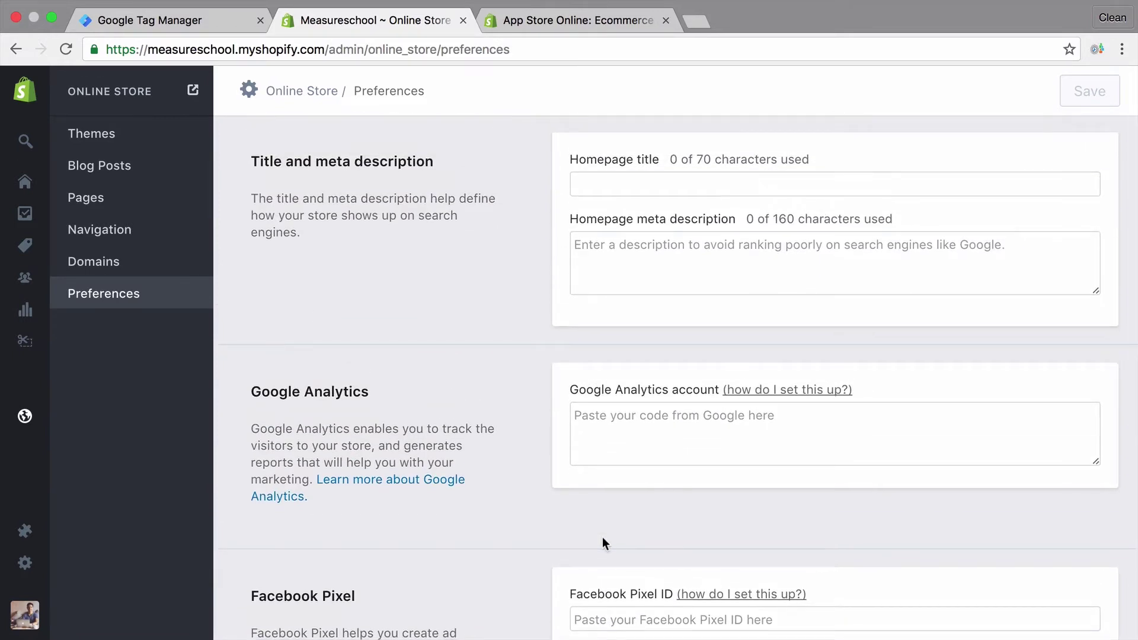
click(105, 146)
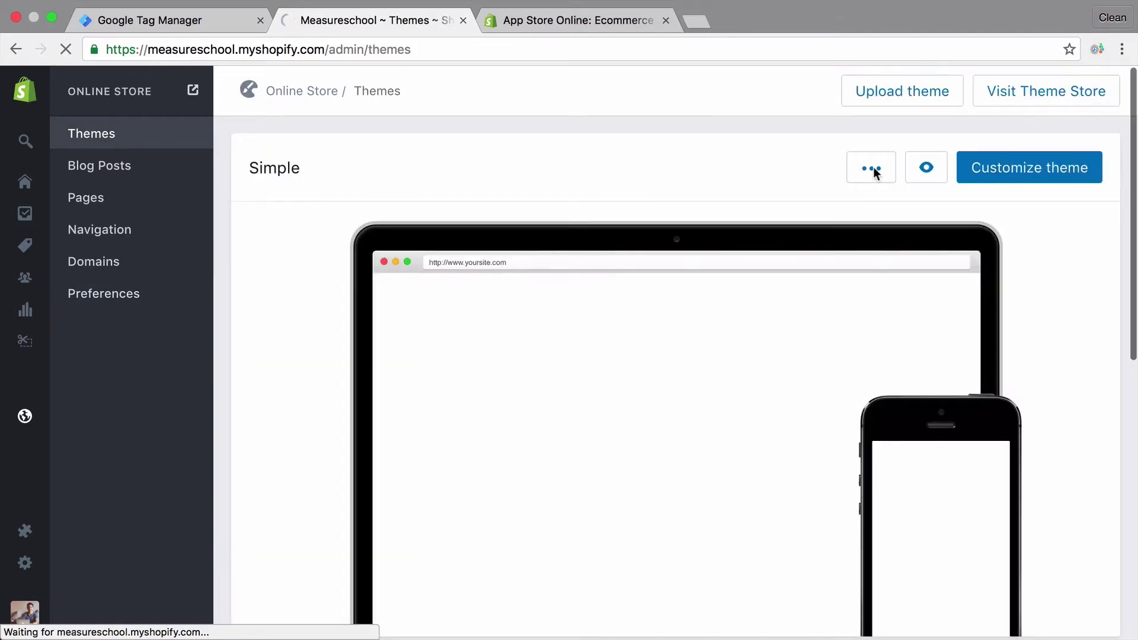
Open the Simple theme's theme.liquid layout file in the code editor and look over it.
click(872, 169)
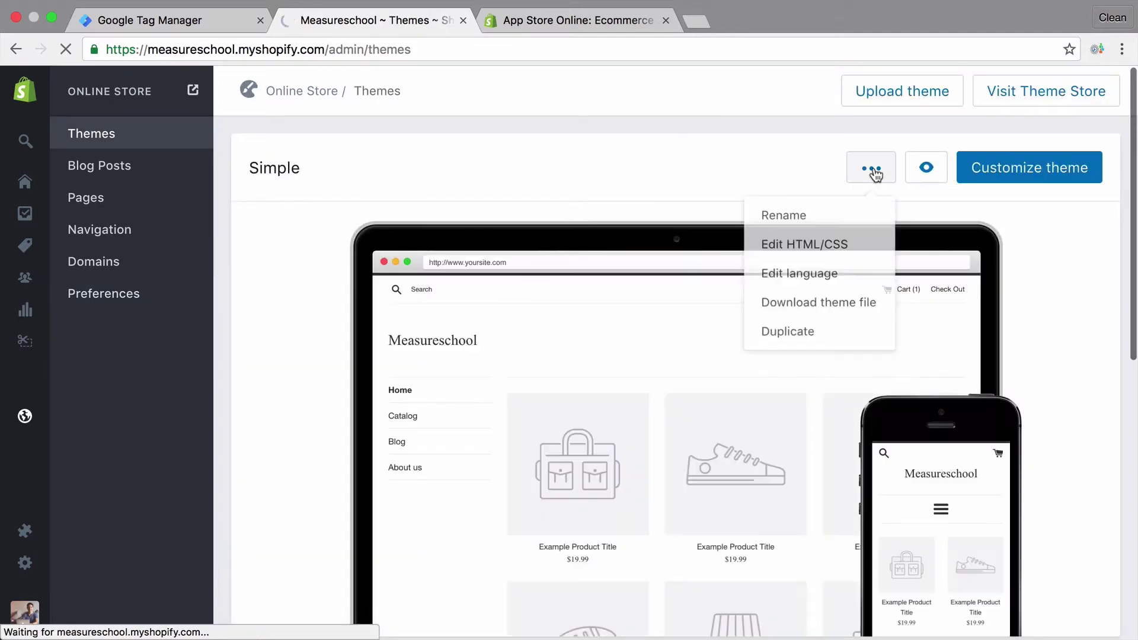
click(814, 259)
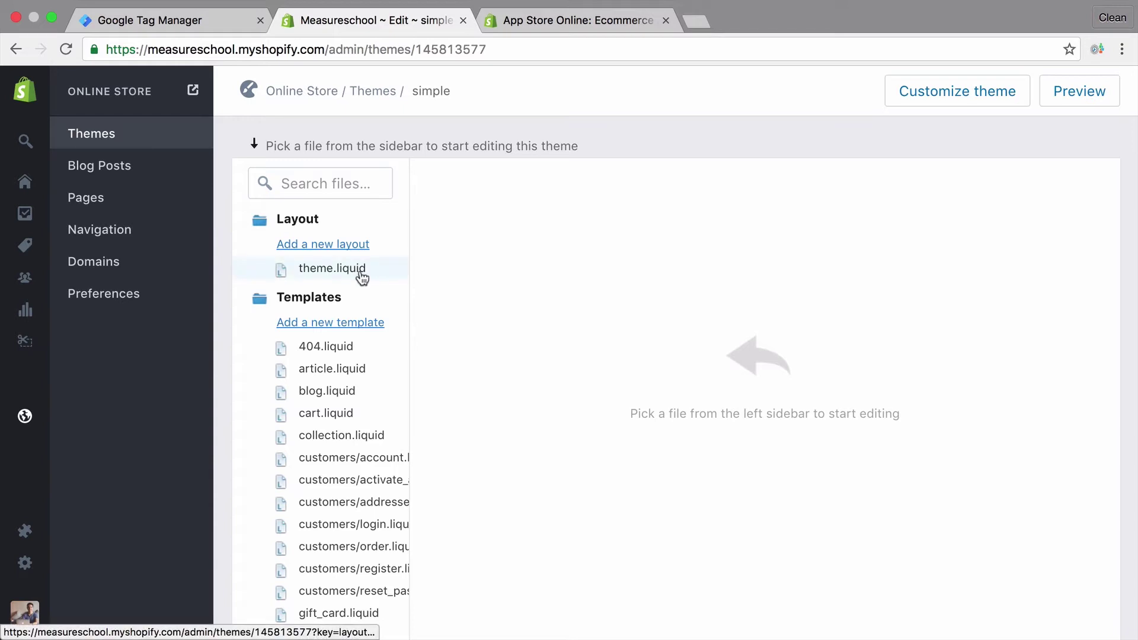
click(325, 274)
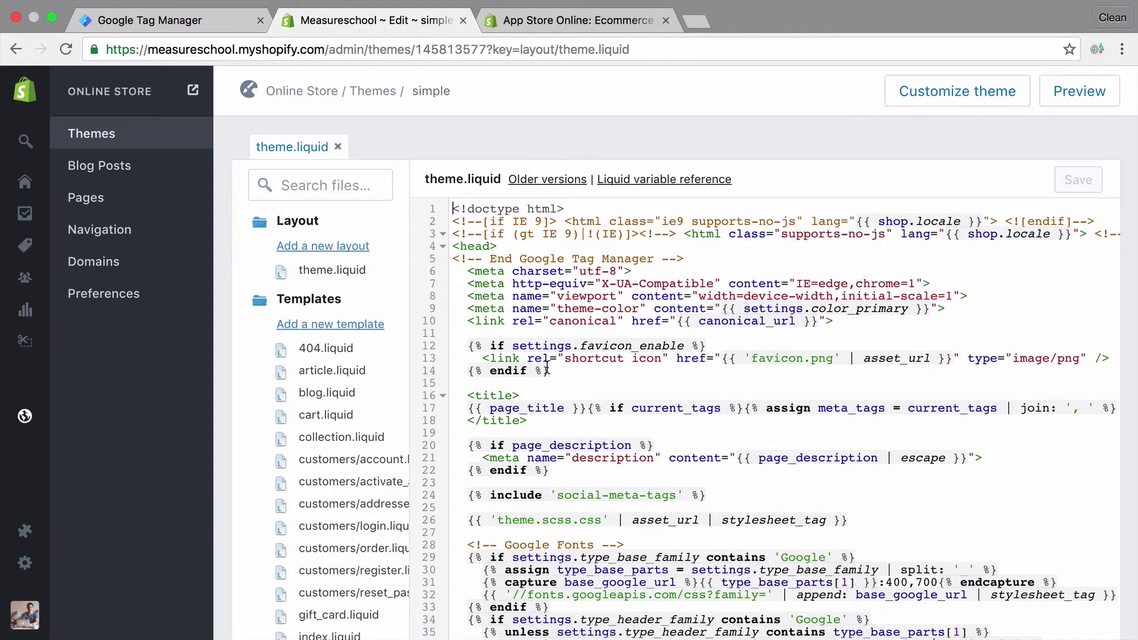
scroll(548, 366, down, 10)
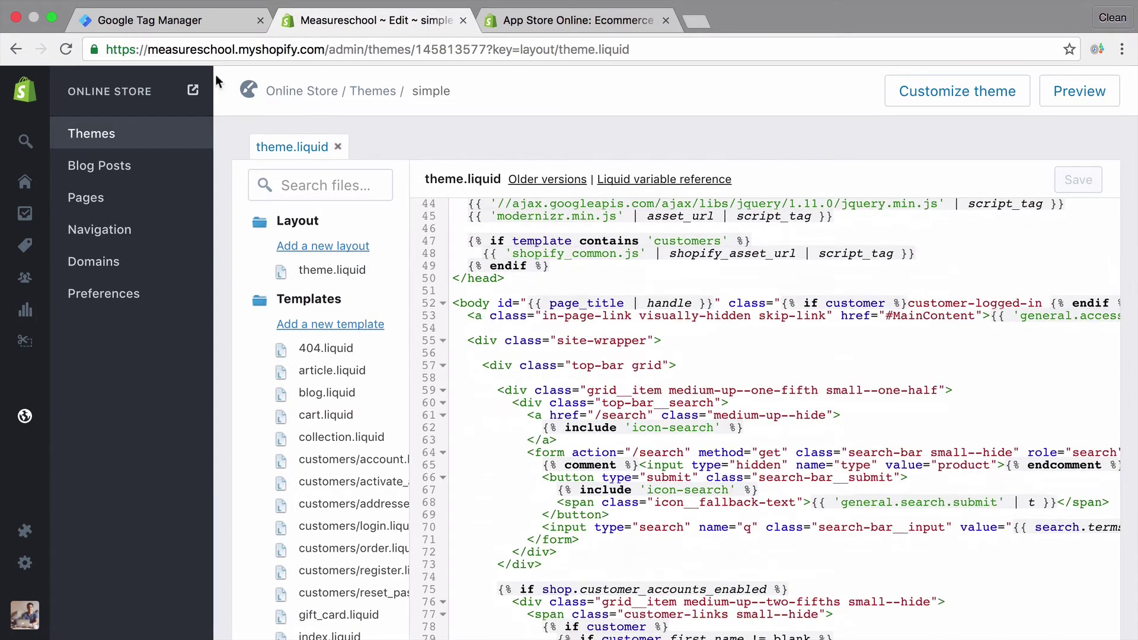
click(197, 28)
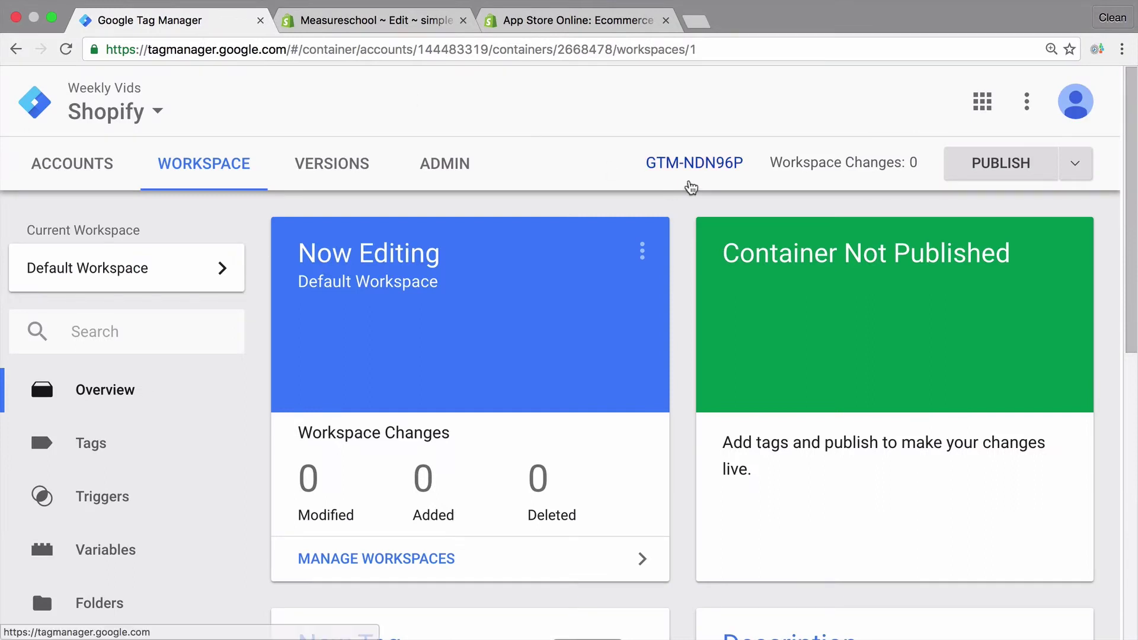
Copy the GTM-NDN96P head snippet from GTM and paste it right after <head> in theme.liquid.
click(698, 164)
double_click(542, 355)
key(ctrl+a)
key(cmd+c)
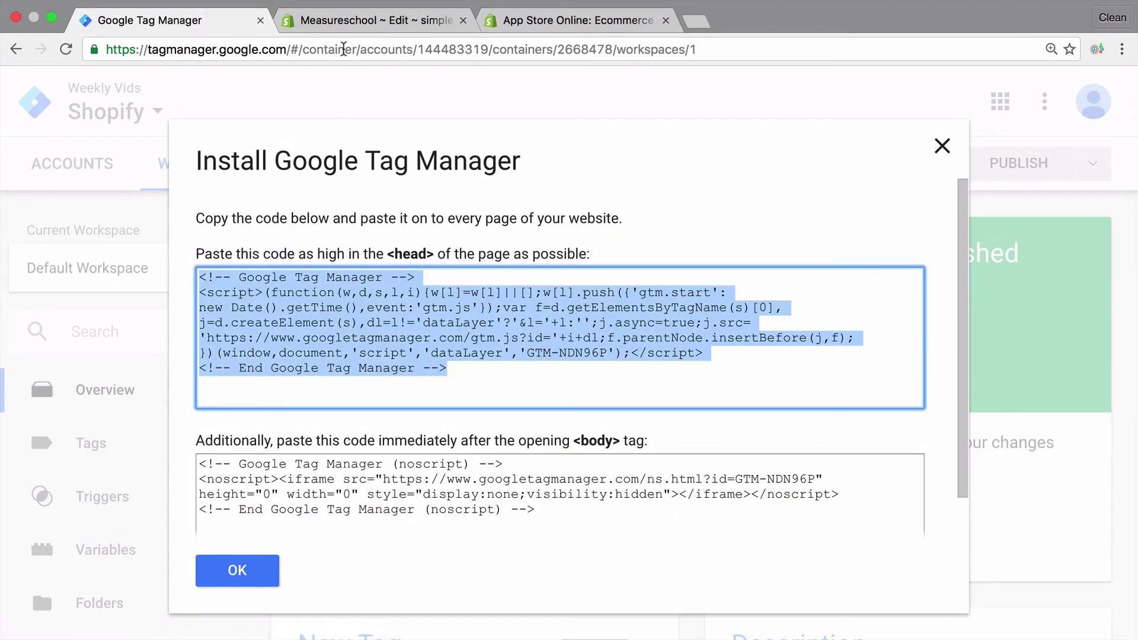
click(347, 28)
scroll(528, 229, up, 10)
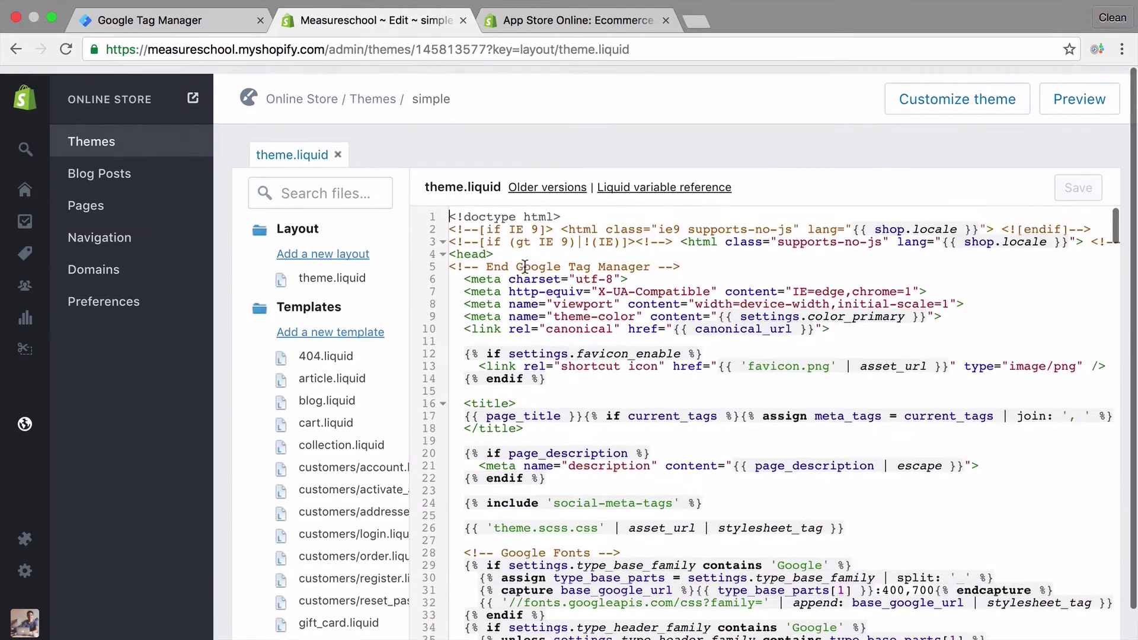
click(503, 248)
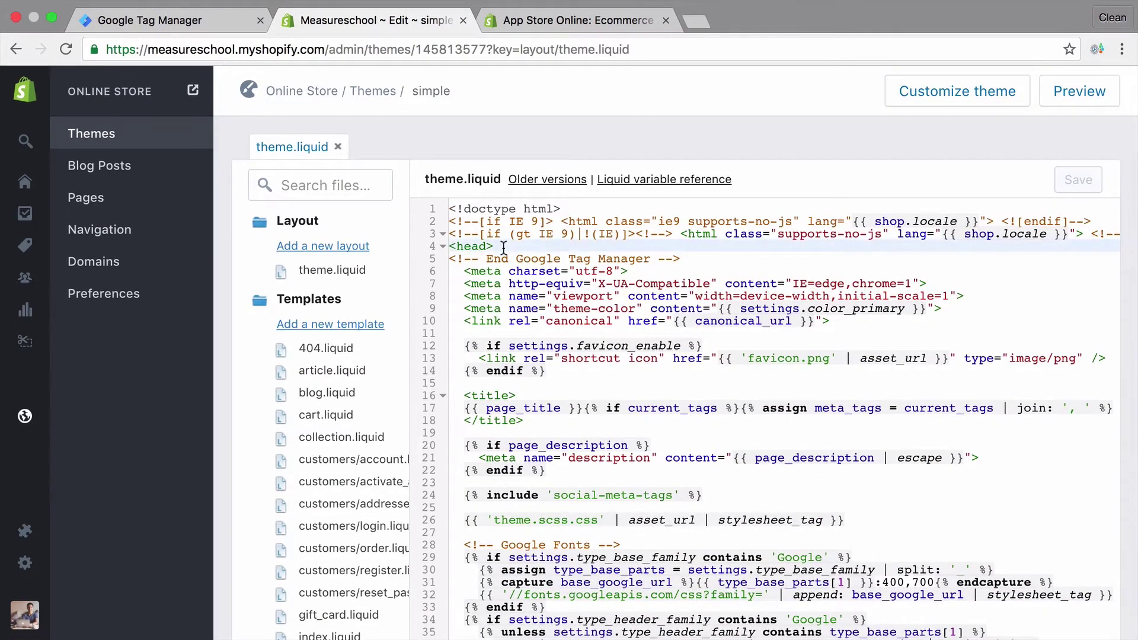
key(cmd+v)
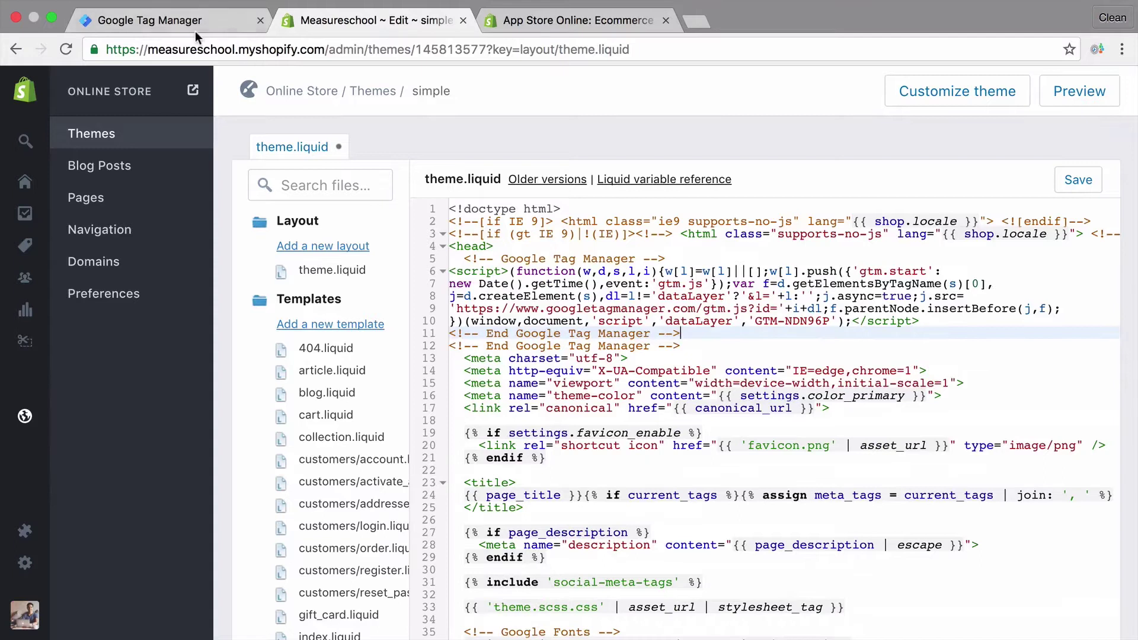
Paste the GTM noscript body snippet right after <body>, then save theme.liquid.
click(195, 31)
click(416, 500)
key(ctrl+c)
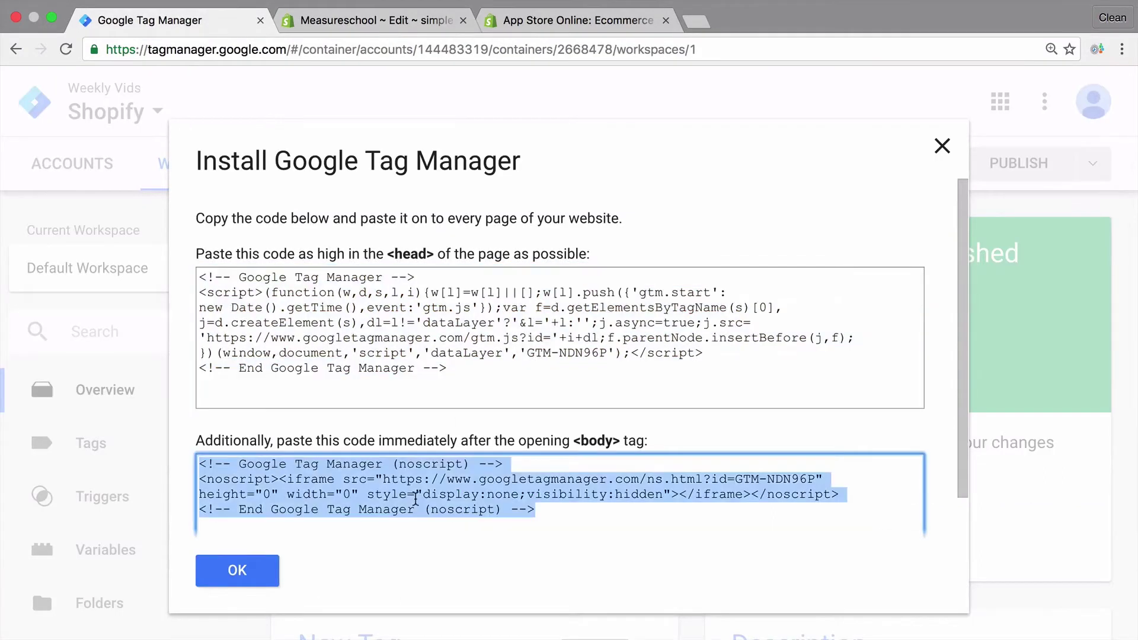
click(345, 24)
scroll(638, 389, down, 15)
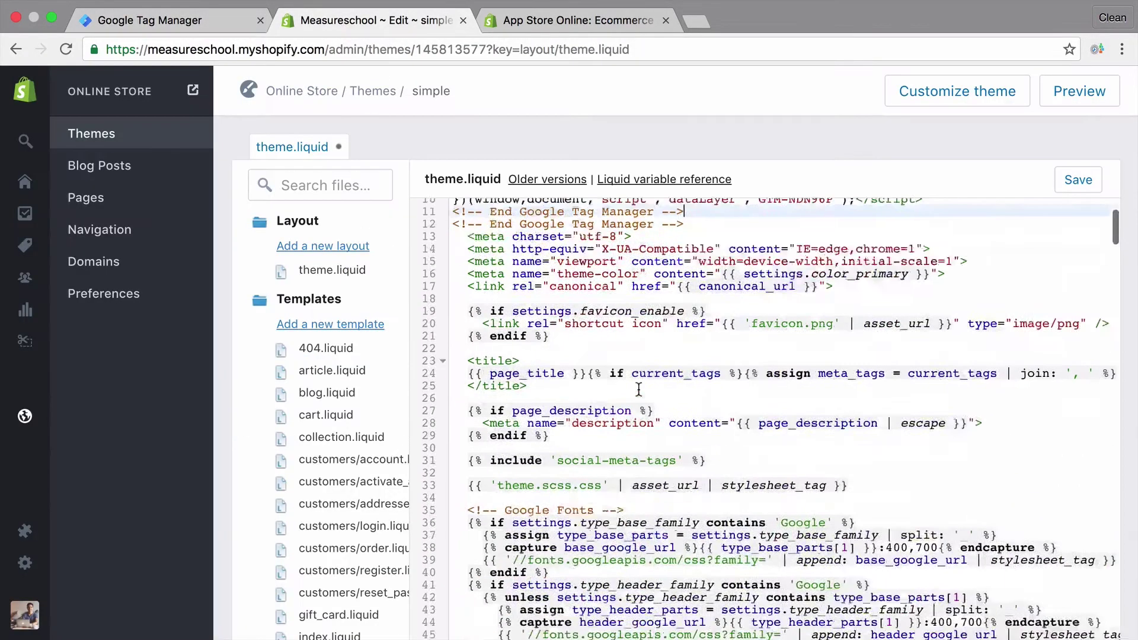
click(464, 373)
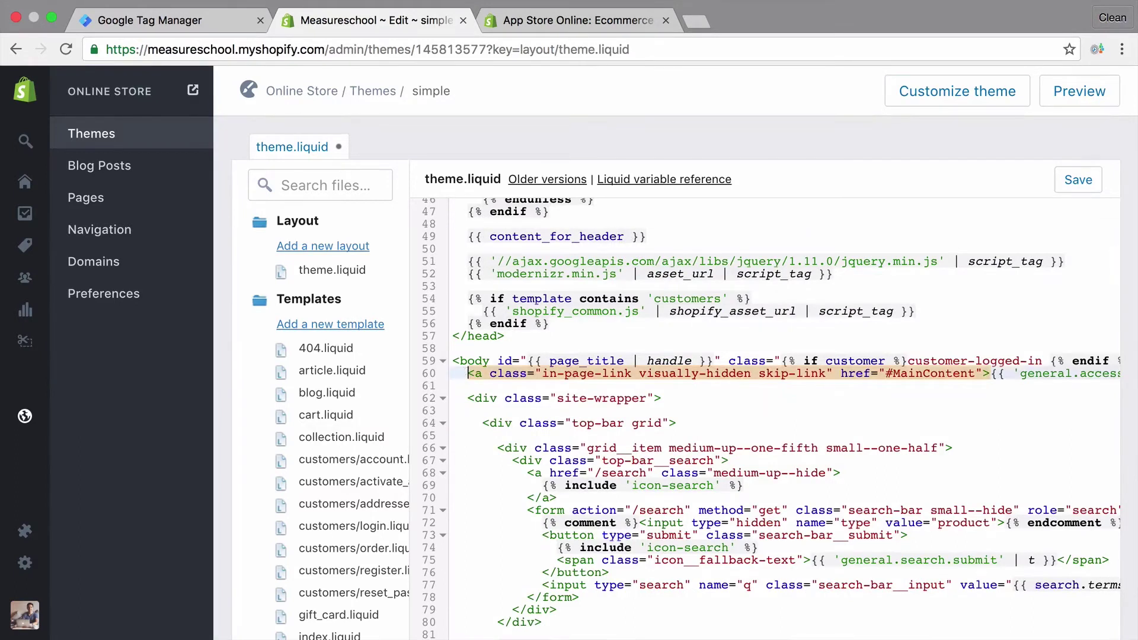
key(Return)
key(Up)
key(ctrl+v)
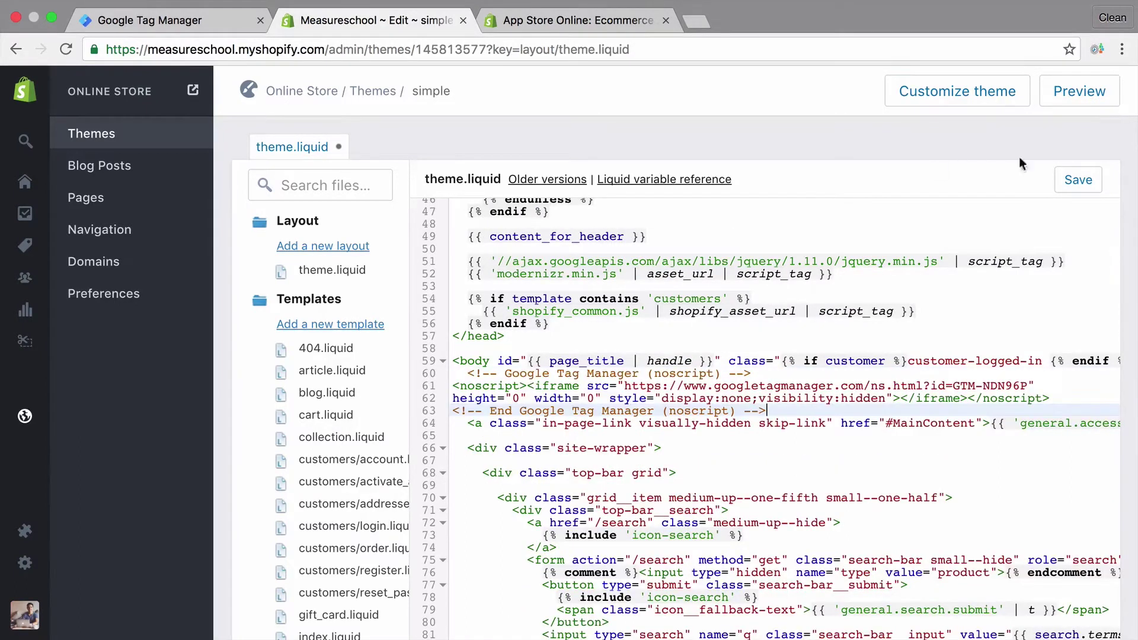
click(1091, 184)
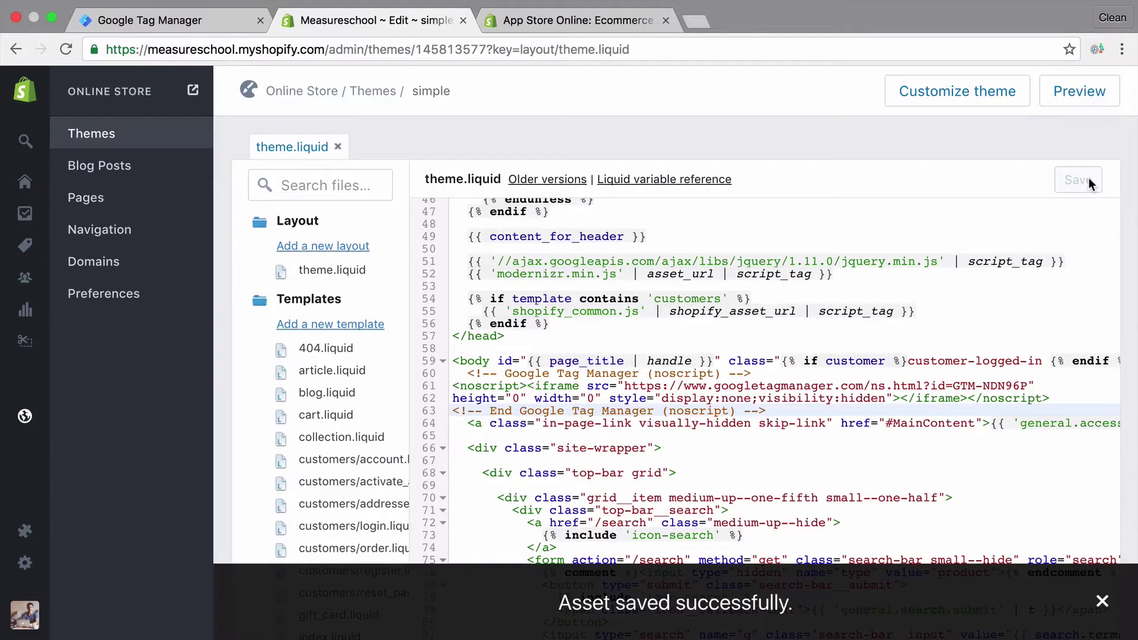
Open the online store in a new tab and start GTM Preview mode for the container.
click(193, 90)
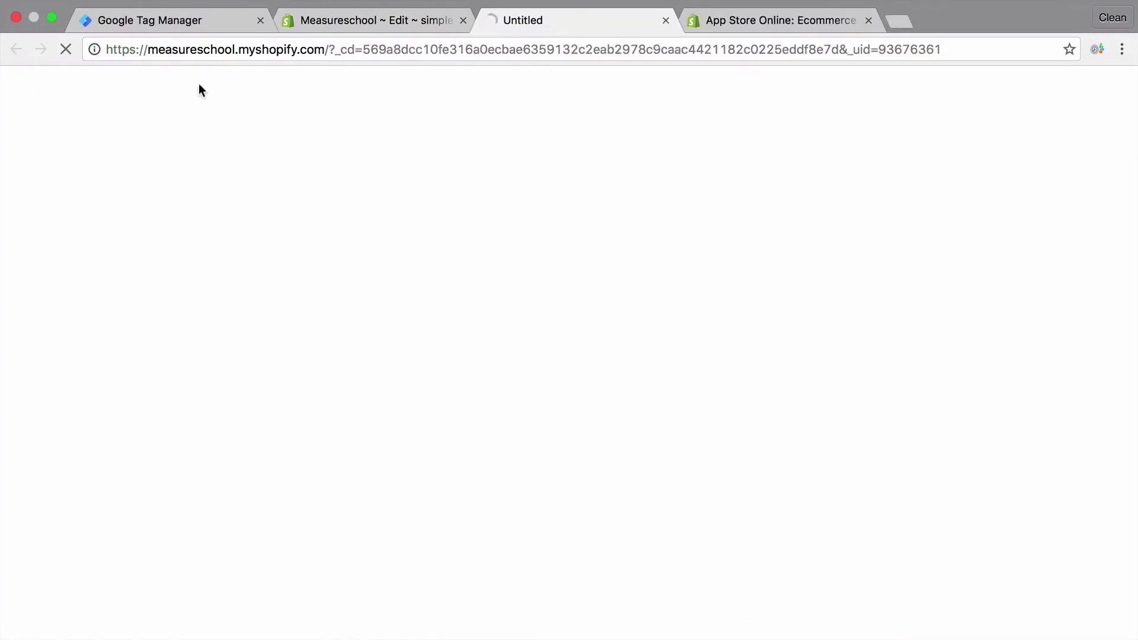
click(179, 23)
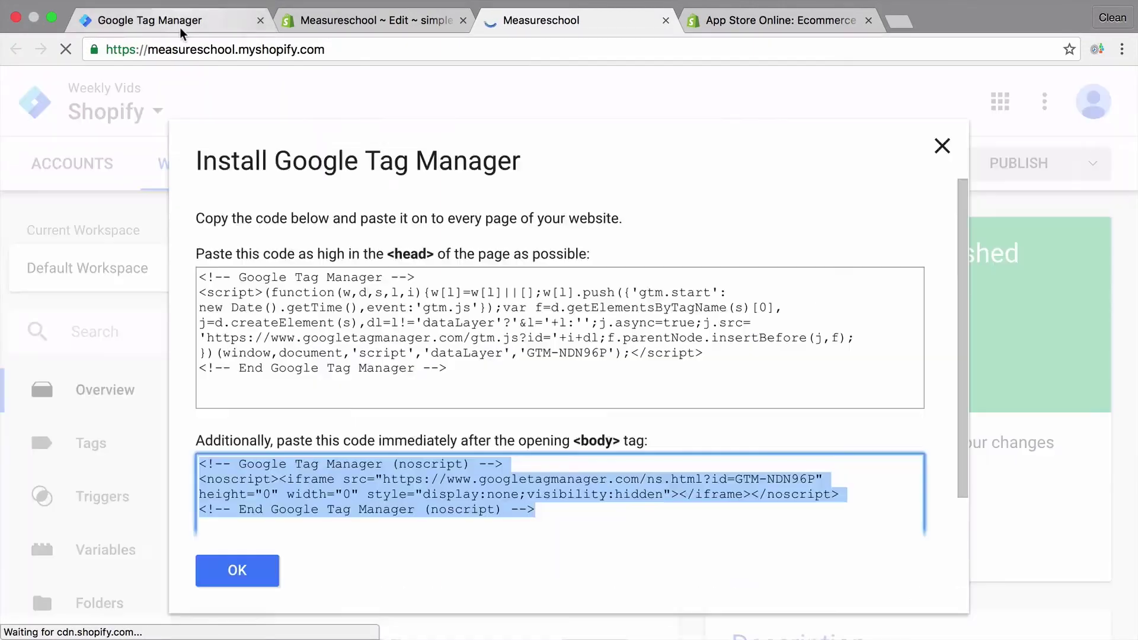
click(943, 147)
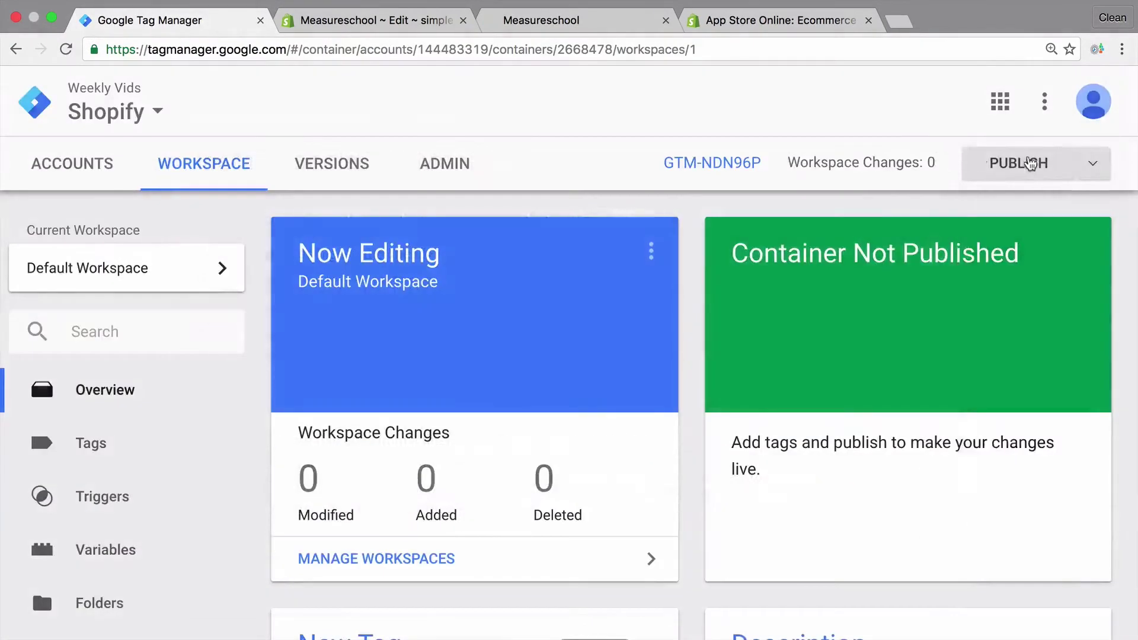
click(1076, 163)
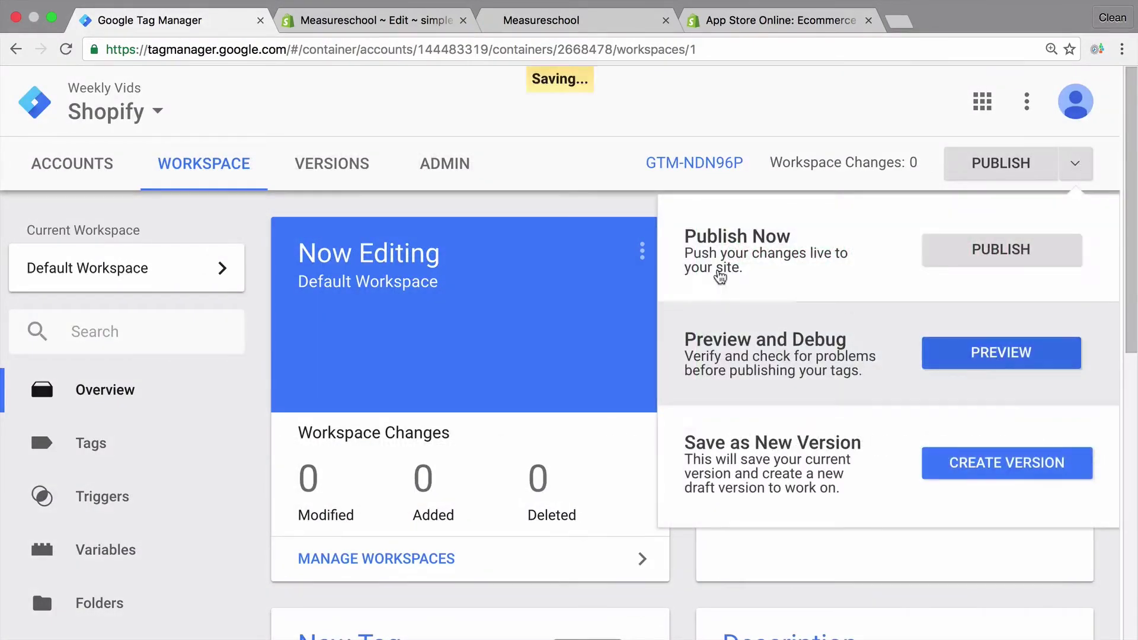
click(541, 20)
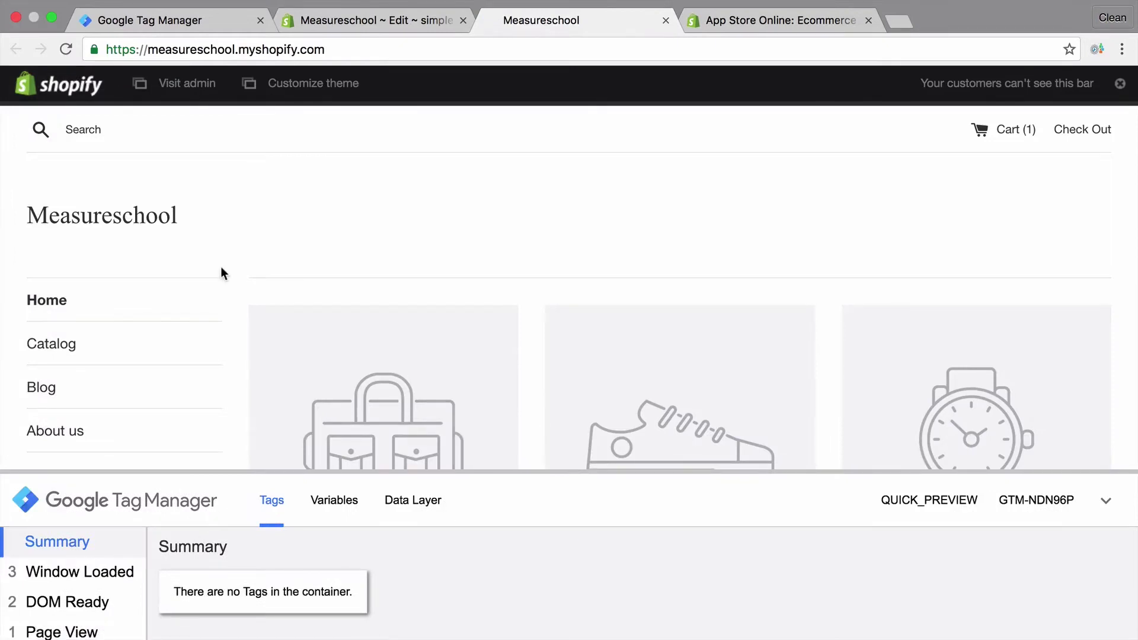
Open Advanced Google Tag Manager Training, view the cart, and check out for HKD $598.00.
scroll(221, 272, down, 3)
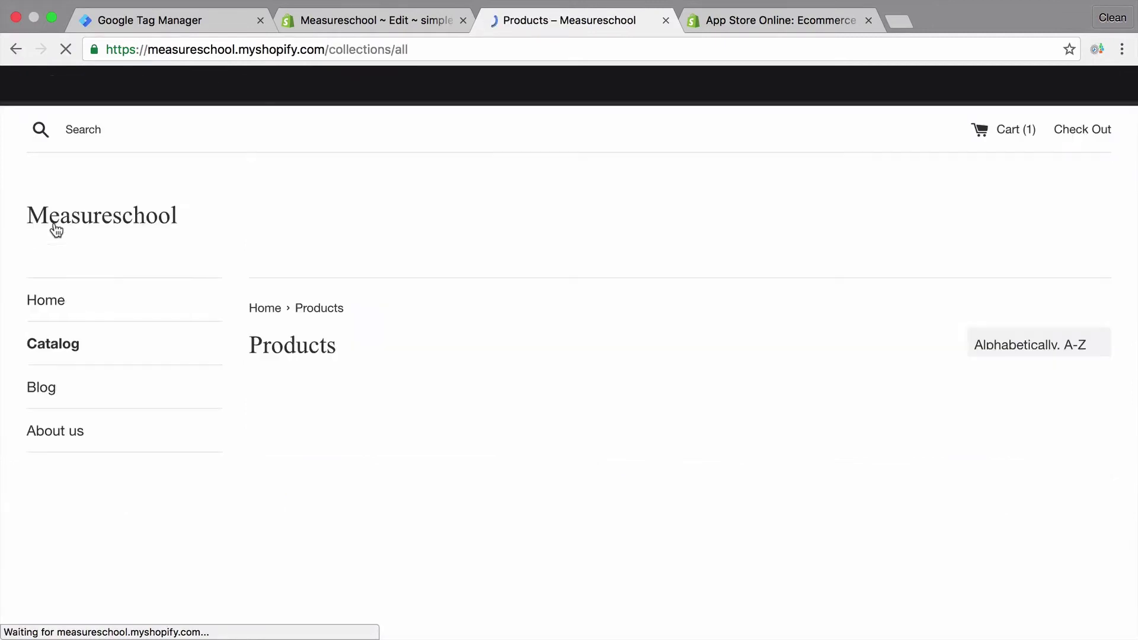
scroll(306, 298, down, 2)
click(307, 299)
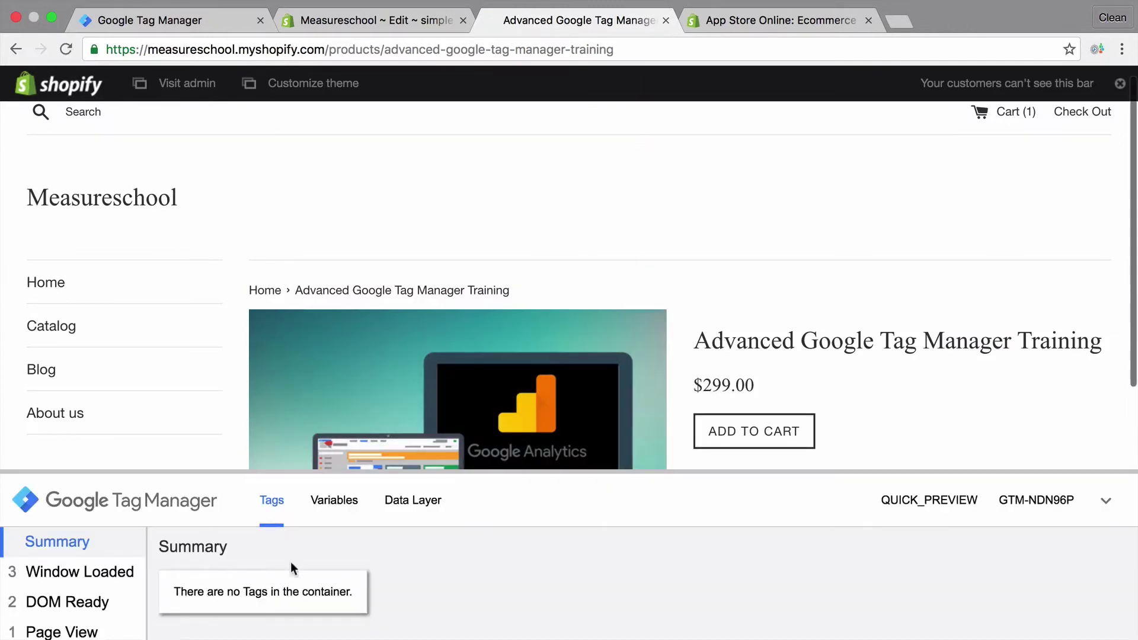
scroll(652, 188, down, 4)
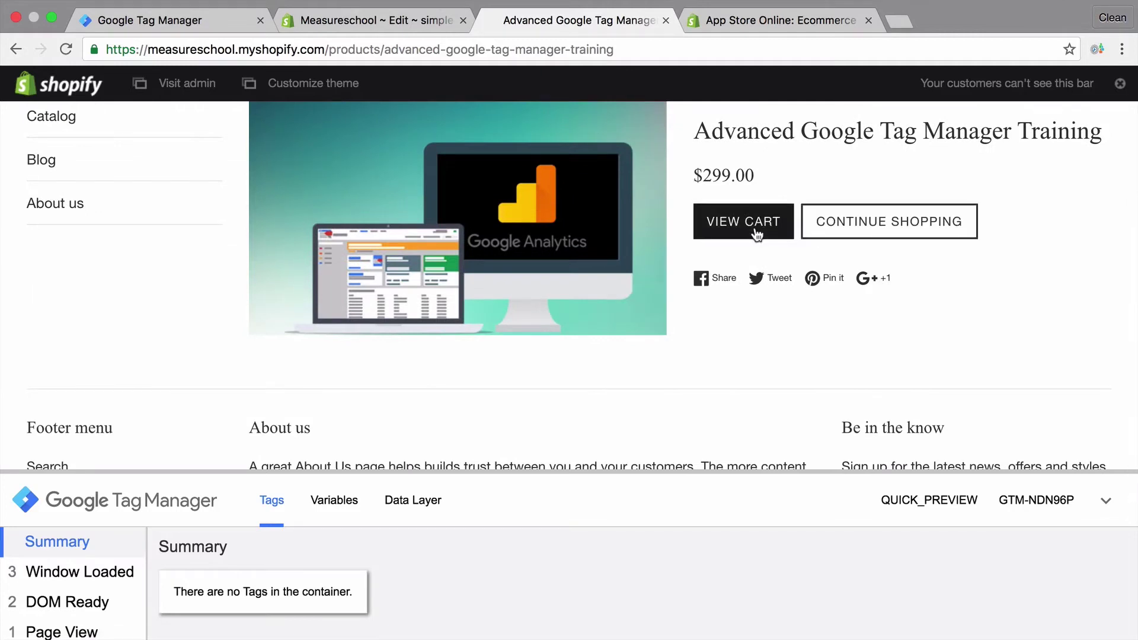
click(756, 235)
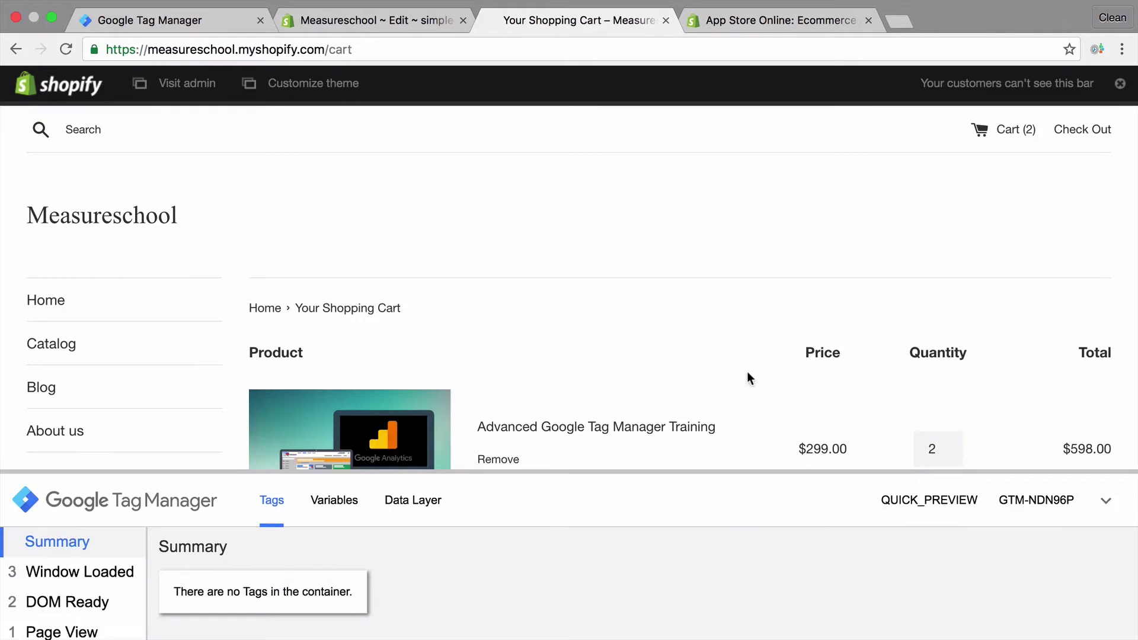
scroll(746, 376, down, 5)
click(1088, 395)
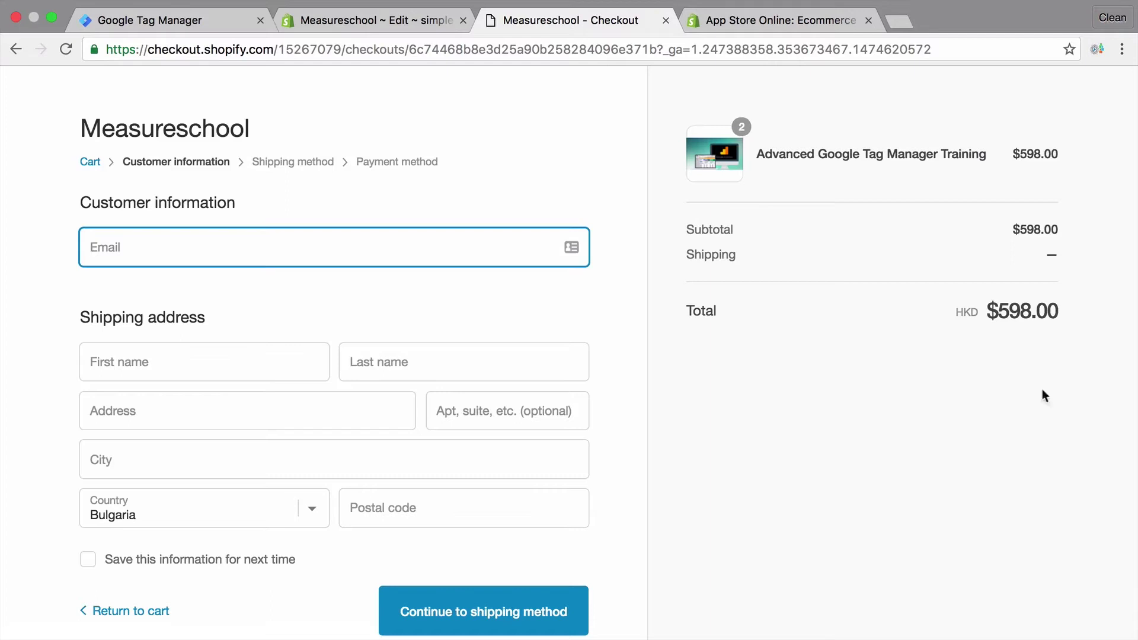
scroll(714, 462, down, 2)
scroll(714, 463, up, 2)
Return to the theme.liquid editor showing the GTM-NDN96P noscript snippet after <body>.
click(363, 20)
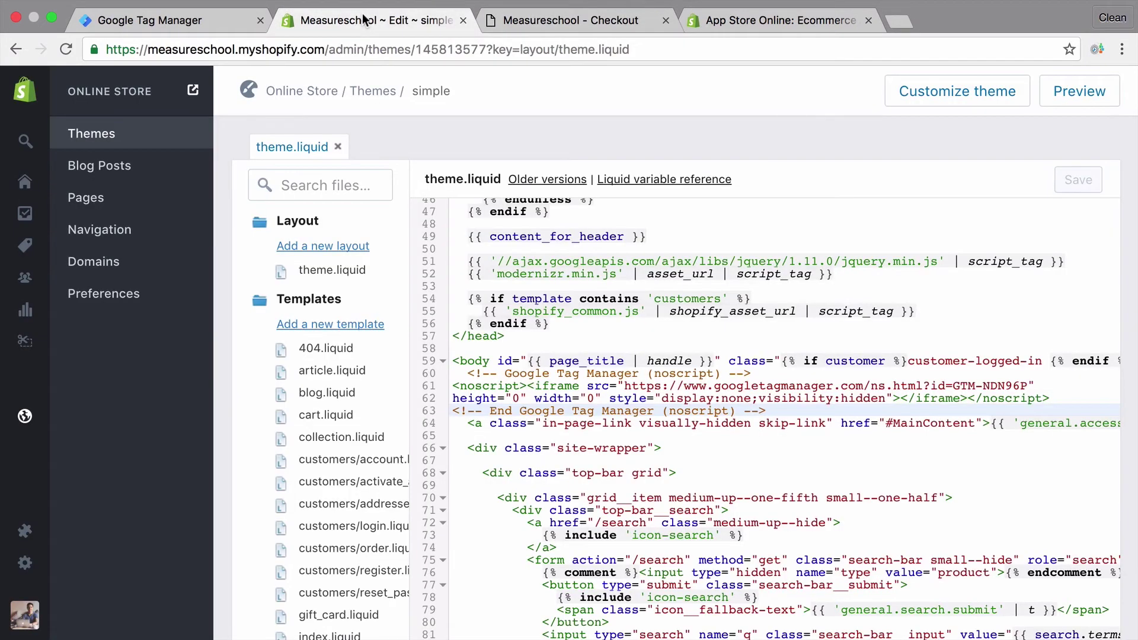